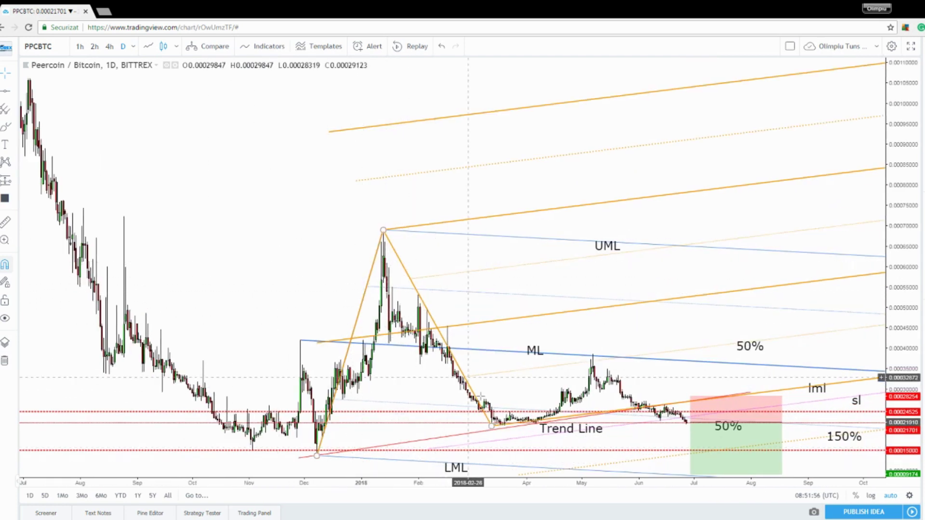
- Zoom in on recent months and inspect the pitchfork, risk/reward box and pink dotted line
click(388, 243)
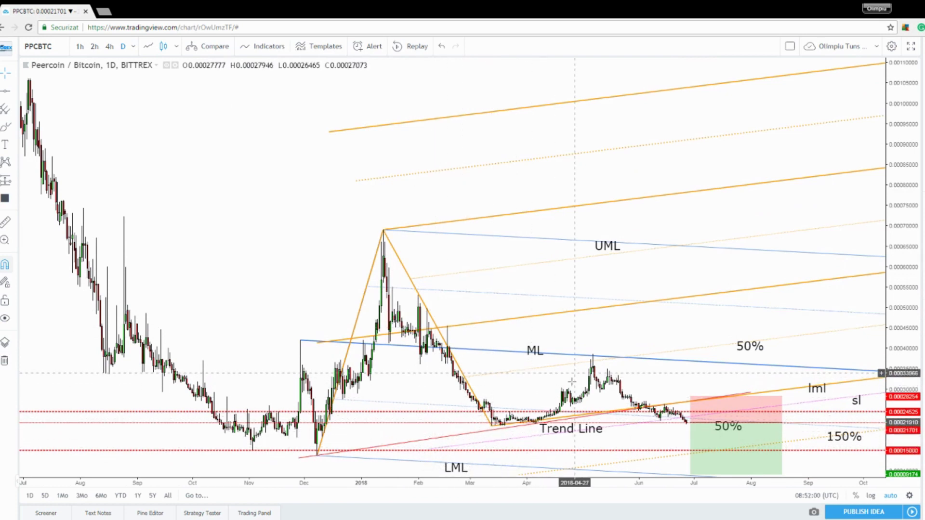
click(624, 345)
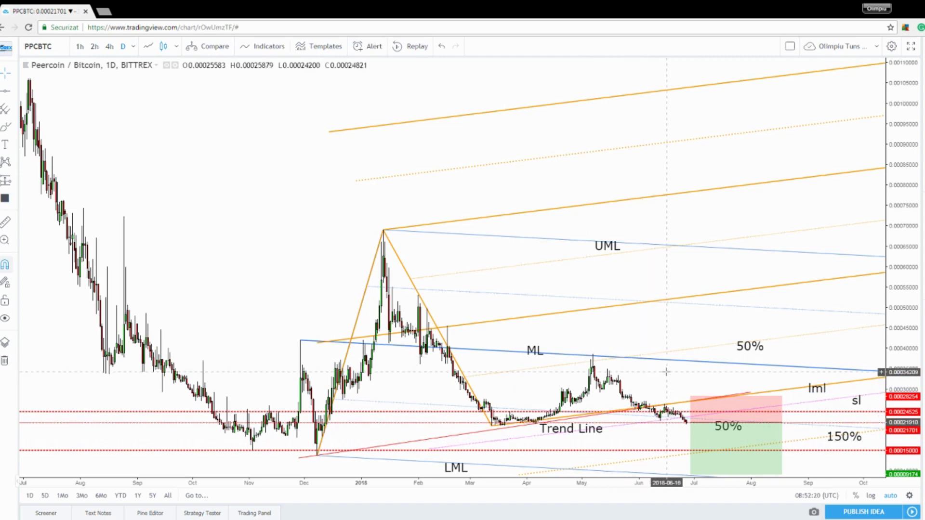
scroll(643, 441, up, 2)
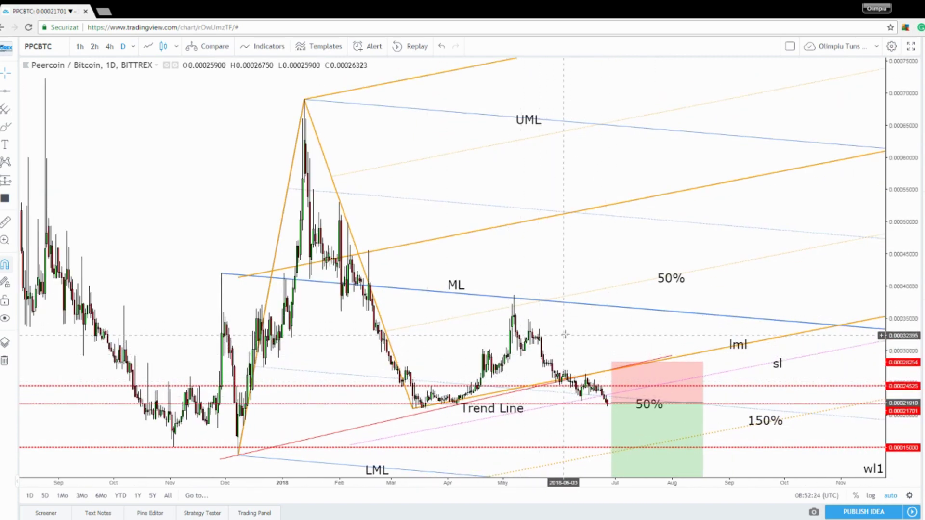
click(642, 371)
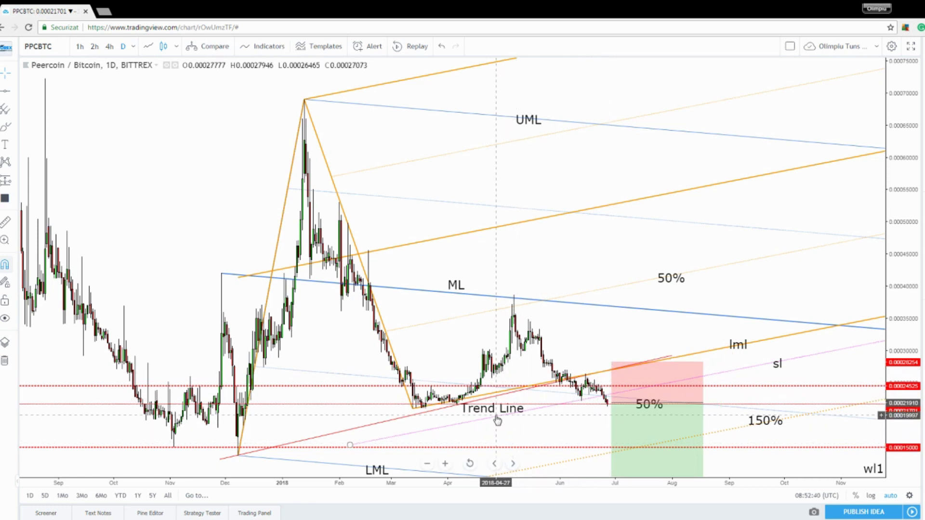
click(569, 407)
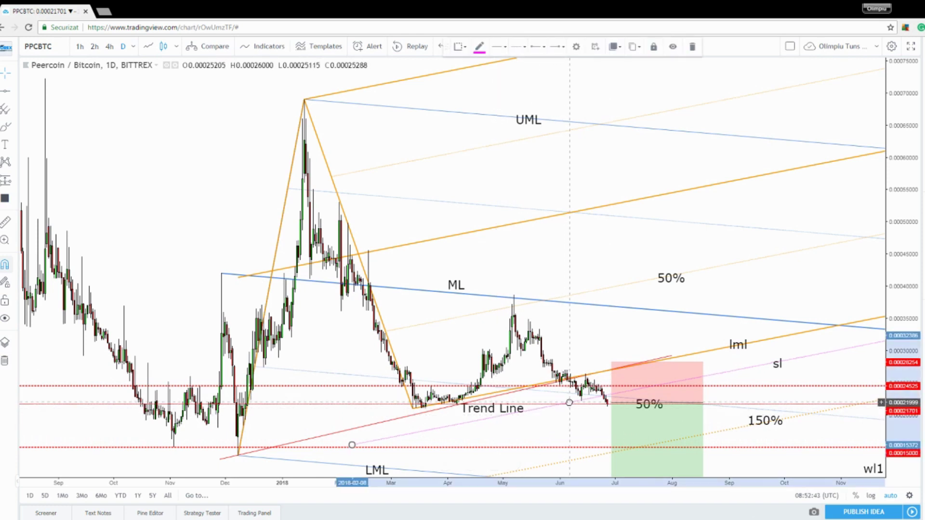
- Draw a thinner trend line from the December high to late 2018 and drag it below ML
click(535, 429)
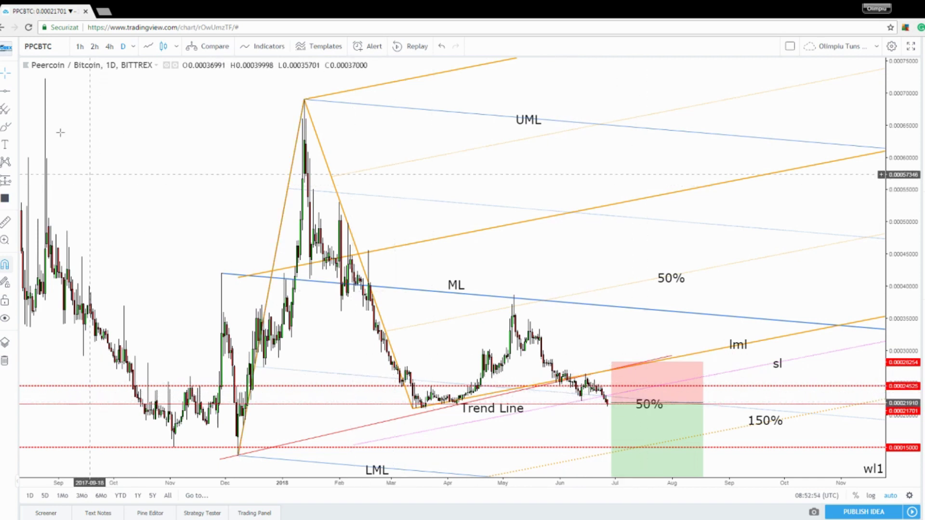
click(13, 94)
click(59, 95)
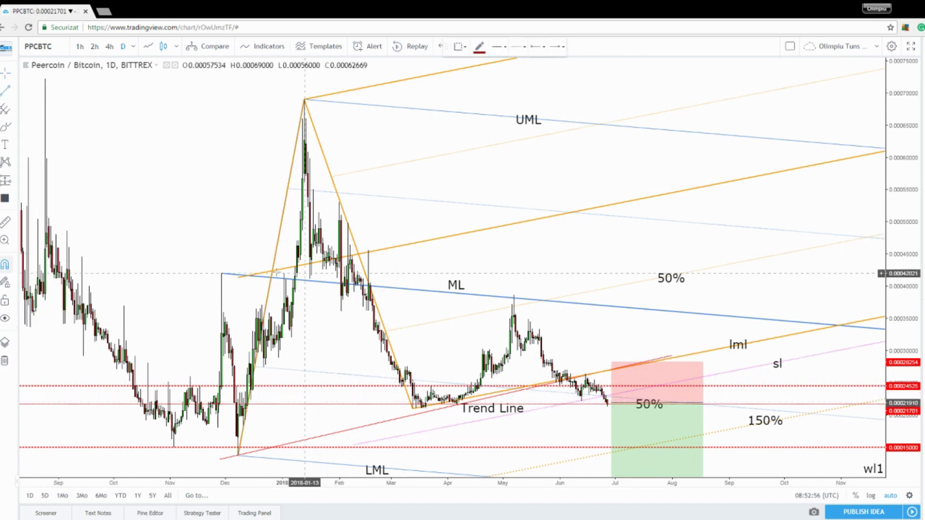
click(224, 266)
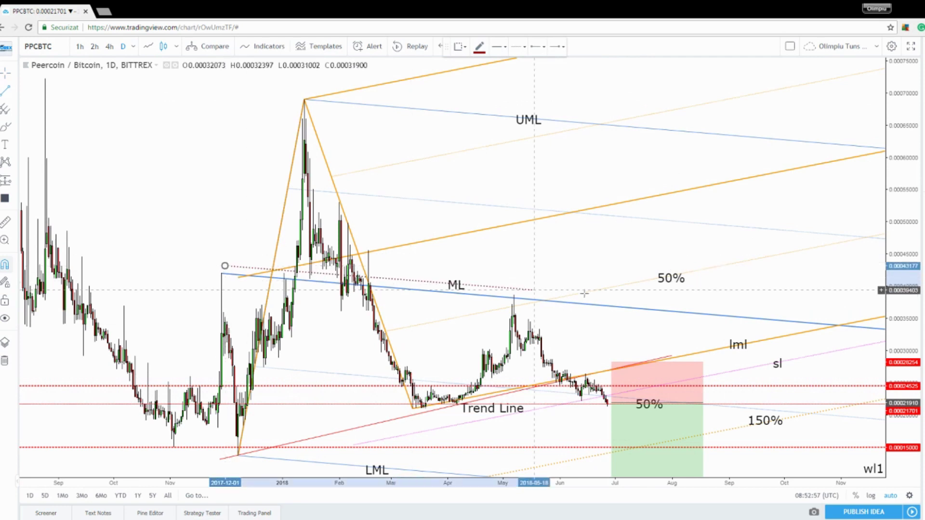
click(837, 318)
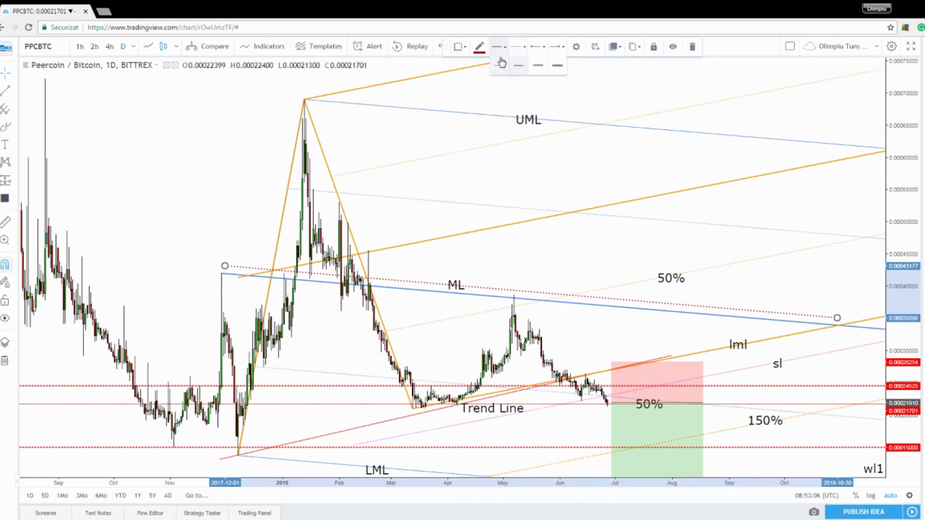
click(500, 62)
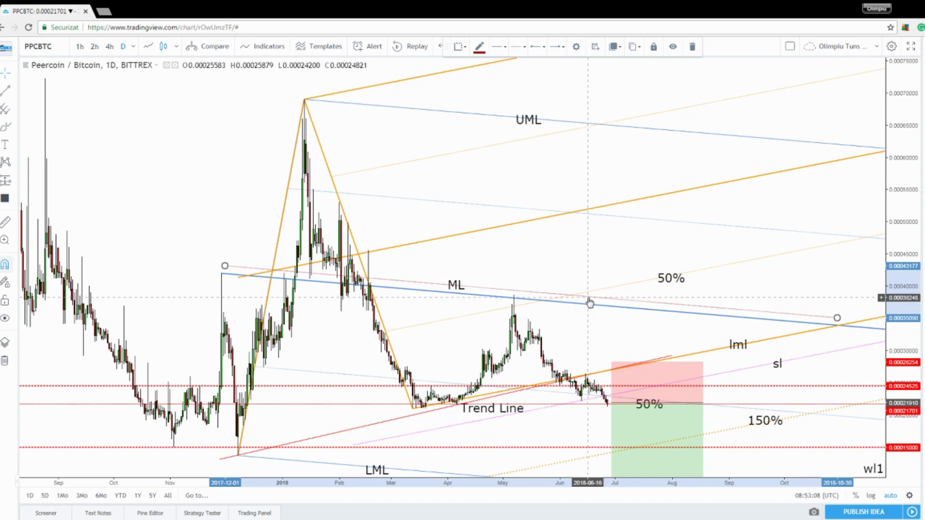
drag(589, 303, 642, 406)
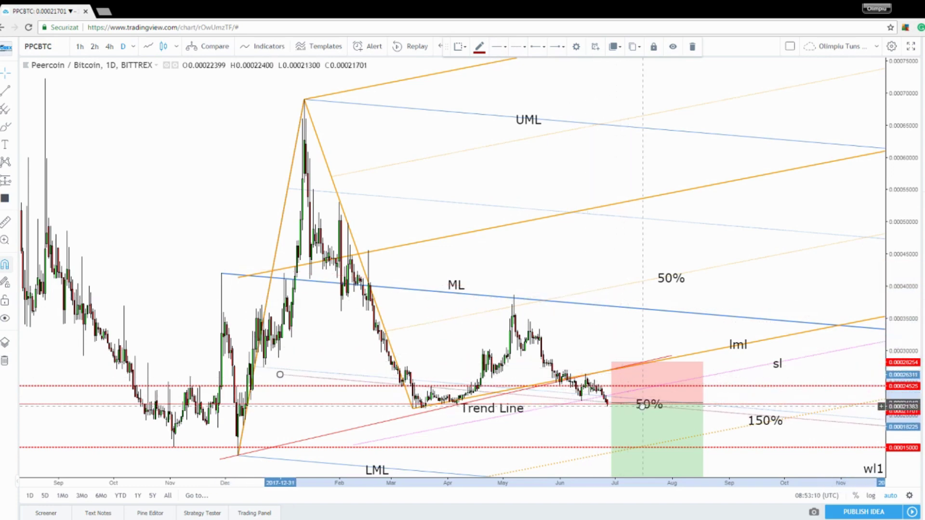
- Zoom in and pan back to show December through June around the new dotted trend line
click(594, 254)
scroll(595, 254, up, 2)
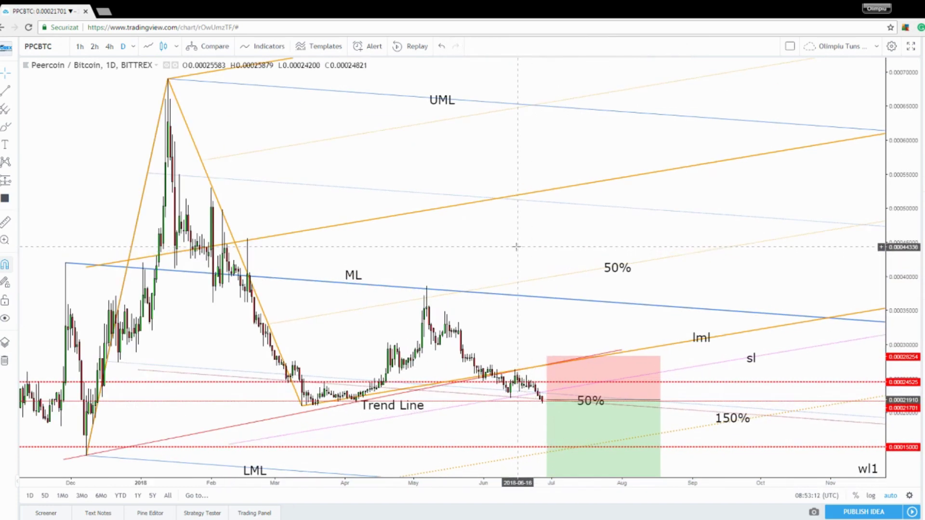
scroll(516, 247, up, 1)
click(439, 447)
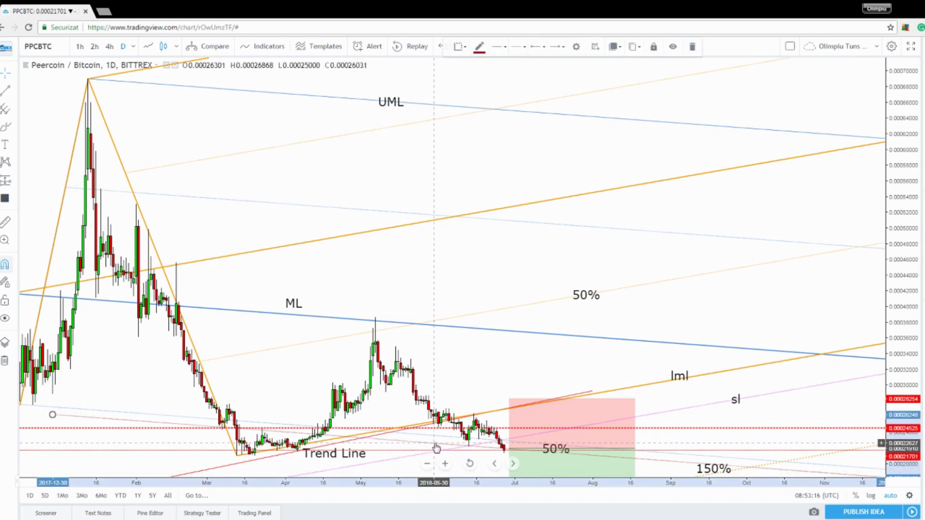
click(466, 281)
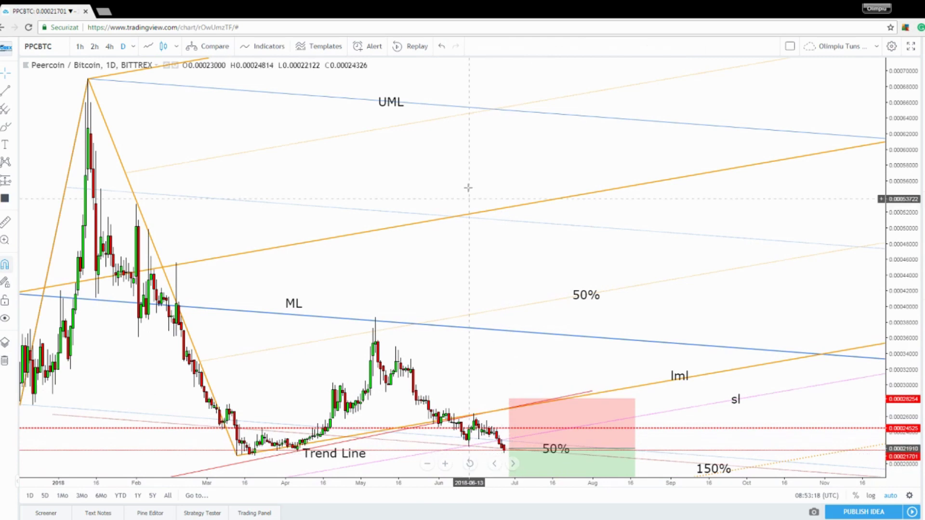
drag(451, 151, 566, 159)
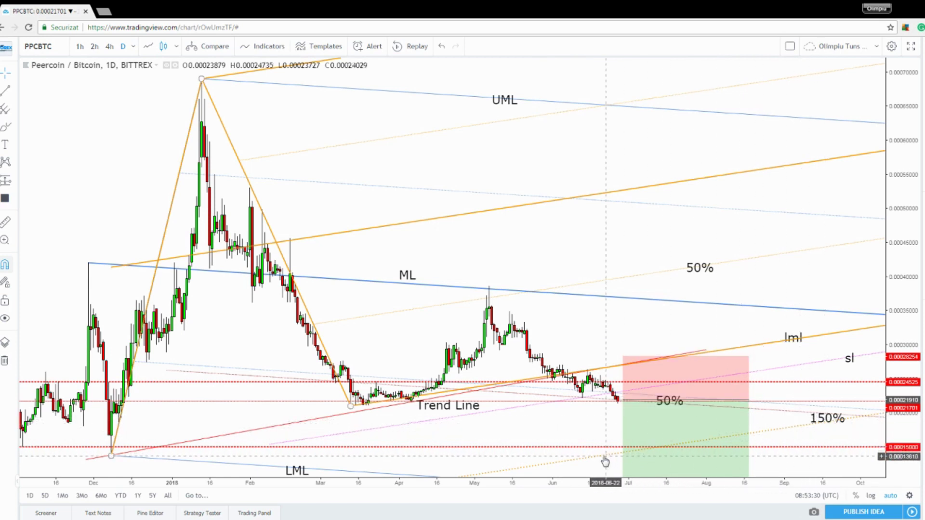
- Nudge the dotted trend line about 45 pixels lower, beneath the latest candles
click(665, 460)
click(813, 432)
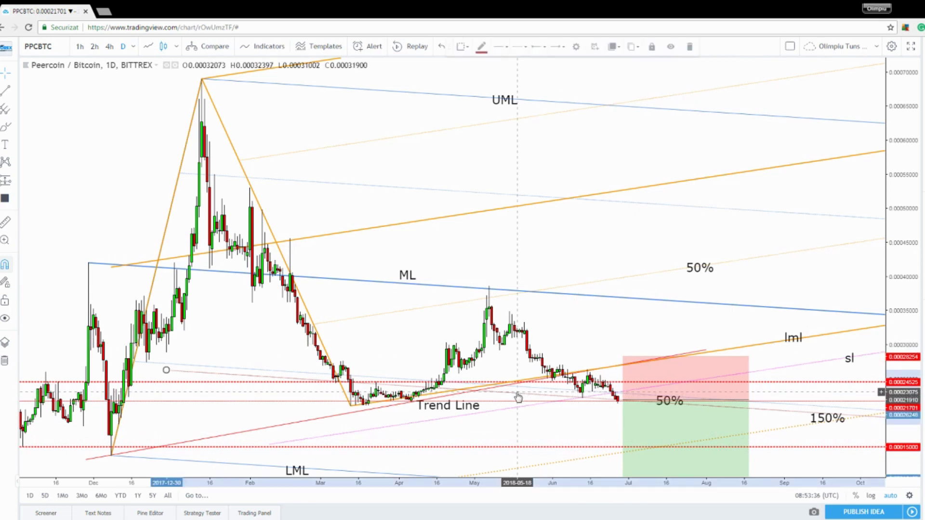
drag(519, 398, 507, 416)
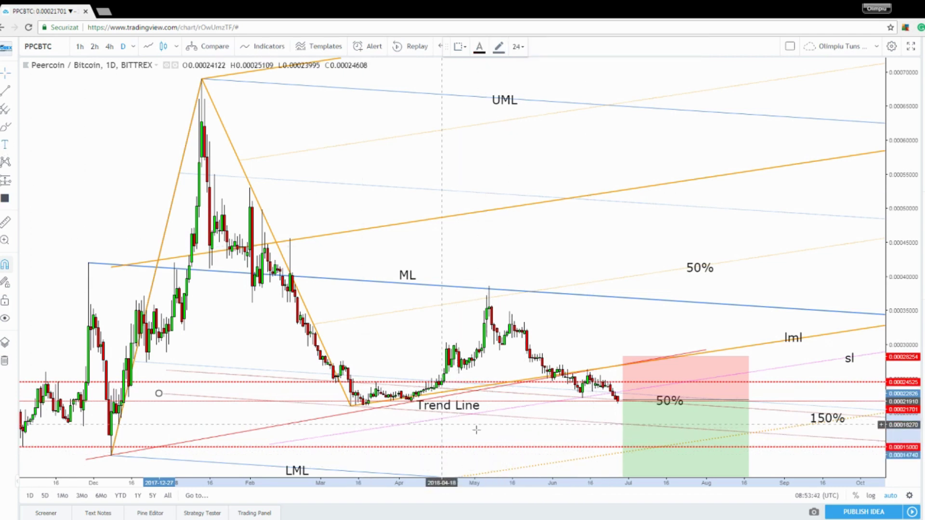
- Place a text label below the trend line and edit it from 'sl' to 'SL'
click(541, 423)
click(547, 422)
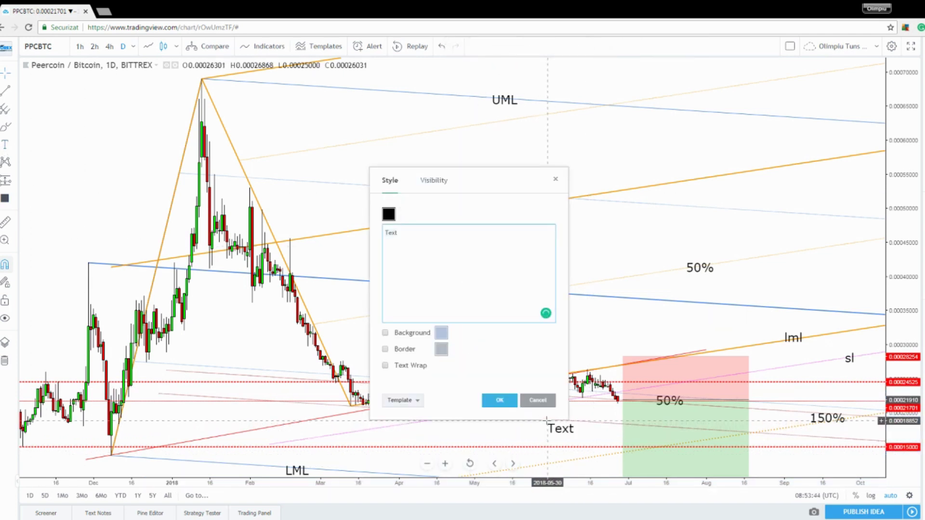
text(sl)
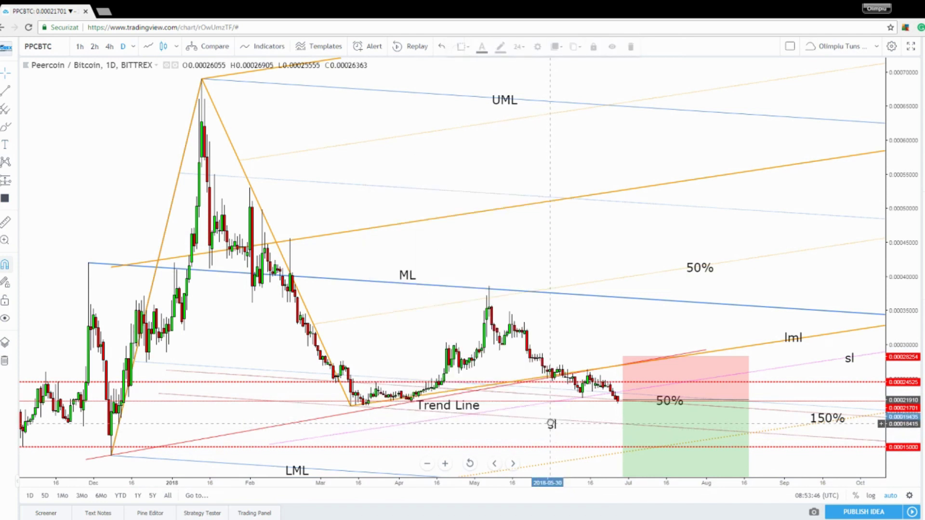
click(550, 422)
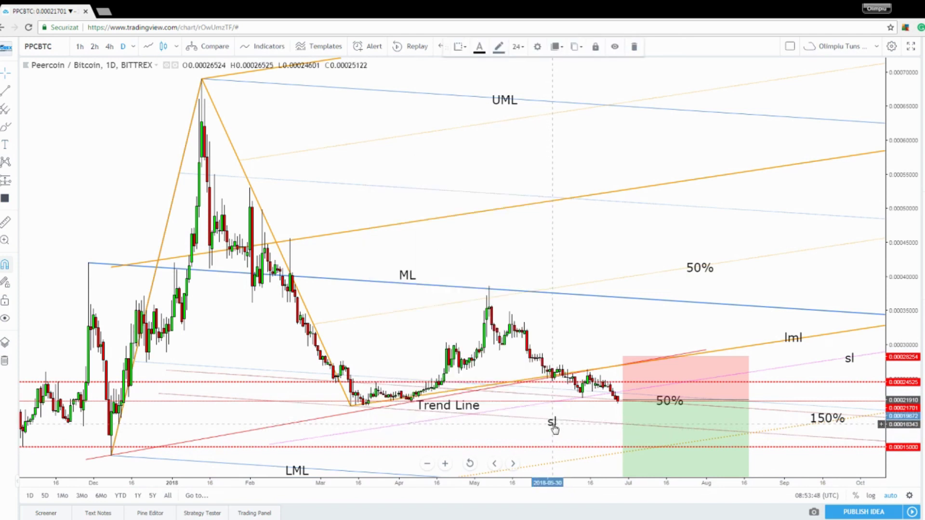
double_click(553, 424)
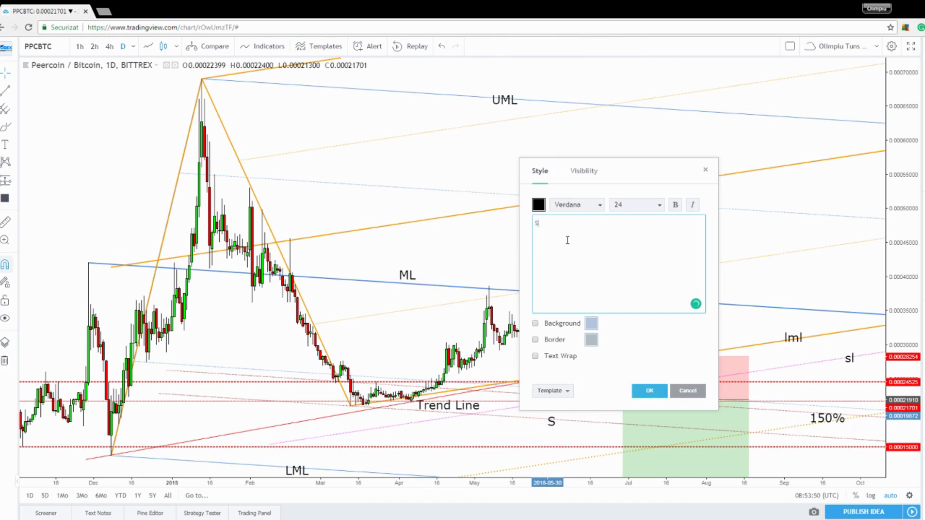
click(648, 392)
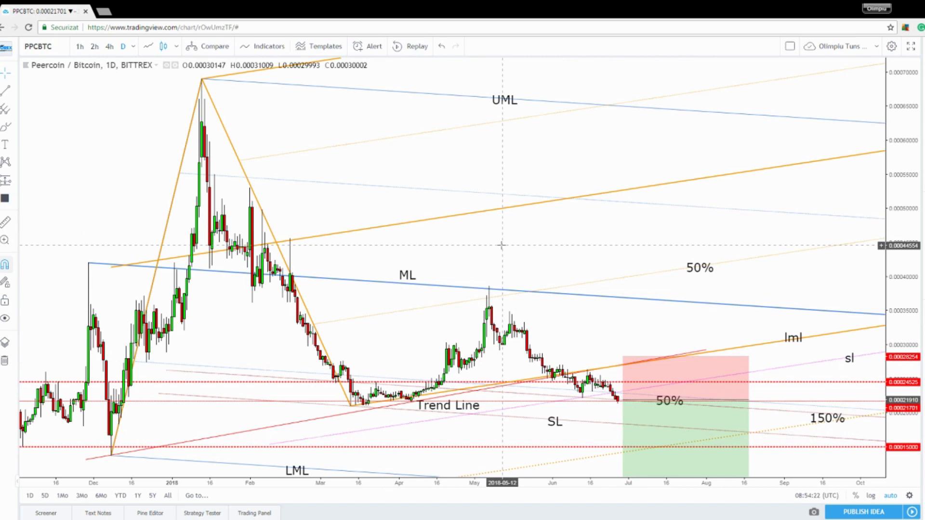
- Zoom out and pan toward later months to reveal drawings reaching into late 2018
scroll(501, 246, down, 3)
scroll(503, 236, down, 3)
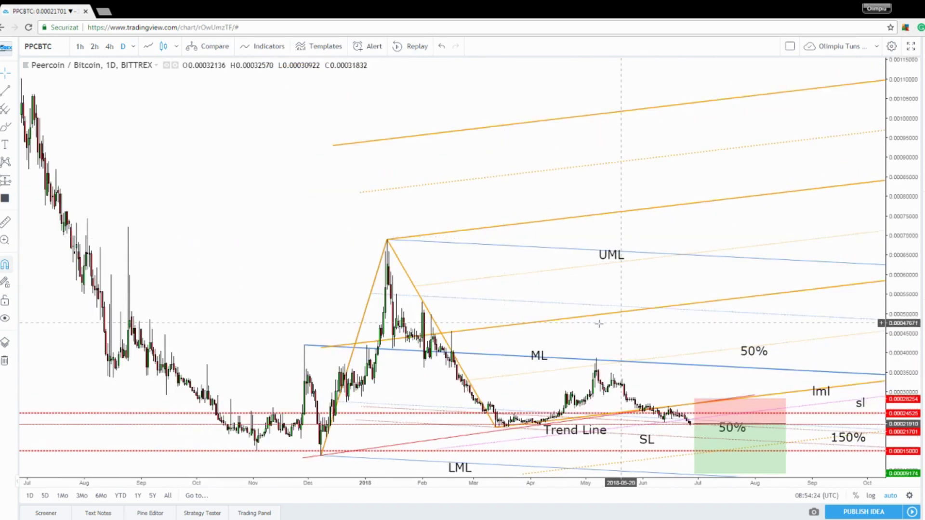
scroll(488, 259, up, 3)
drag(488, 259, 419, 280)
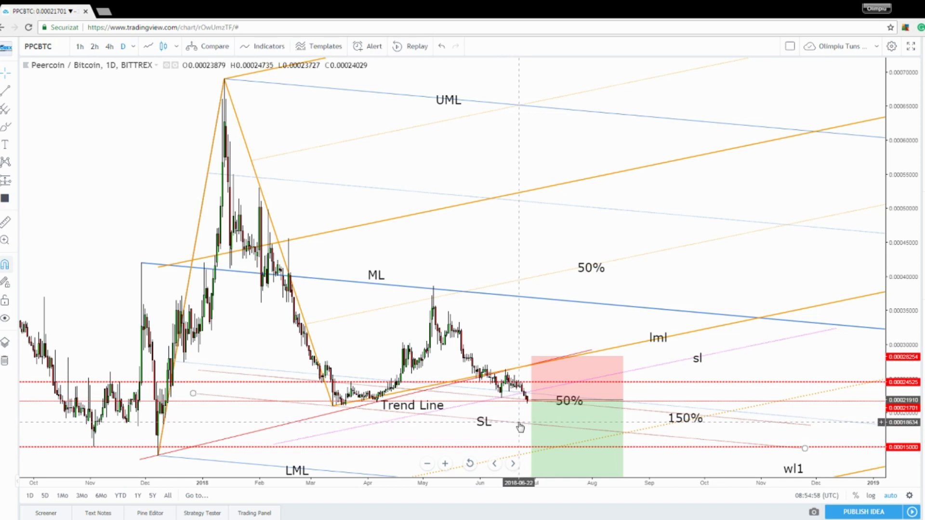
mouse_move(557, 433)
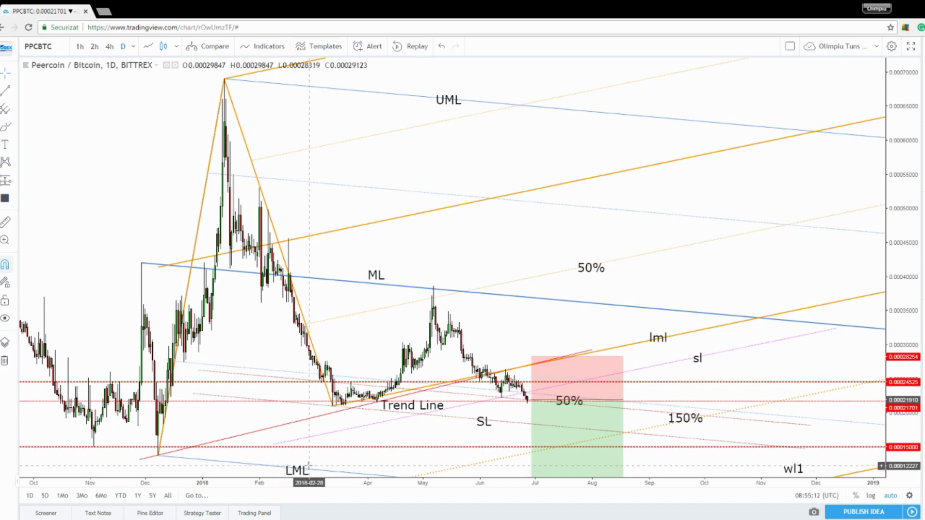
scroll(313, 424, down, 3)
scroll(338, 396, up, 6)
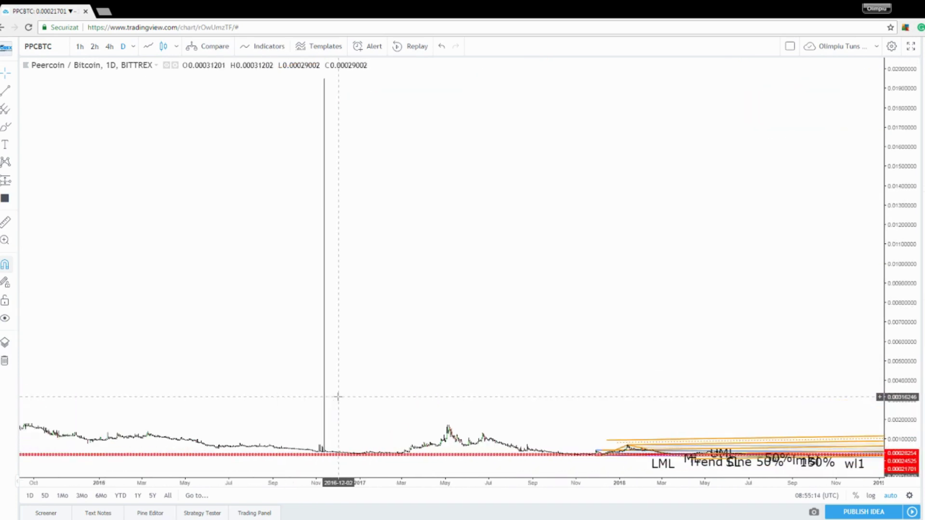
scroll(300, 388, up, 2)
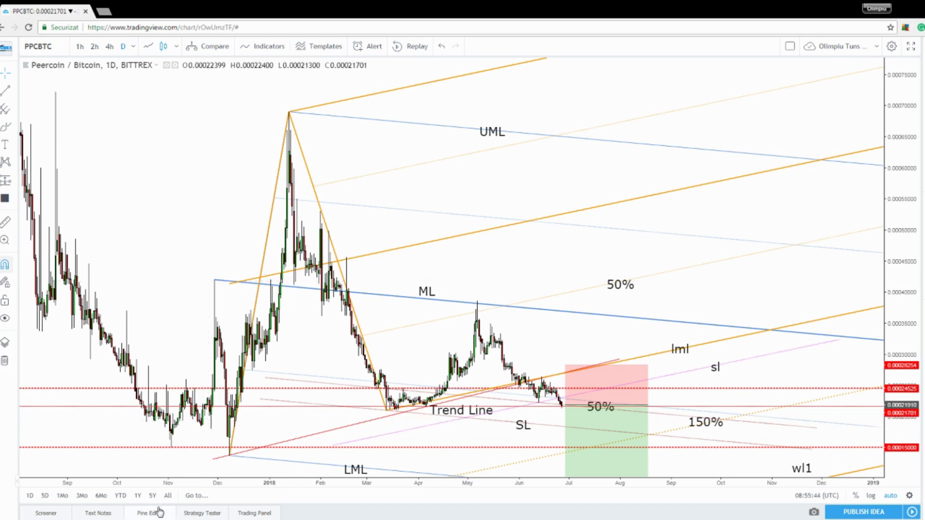
click(346, 466)
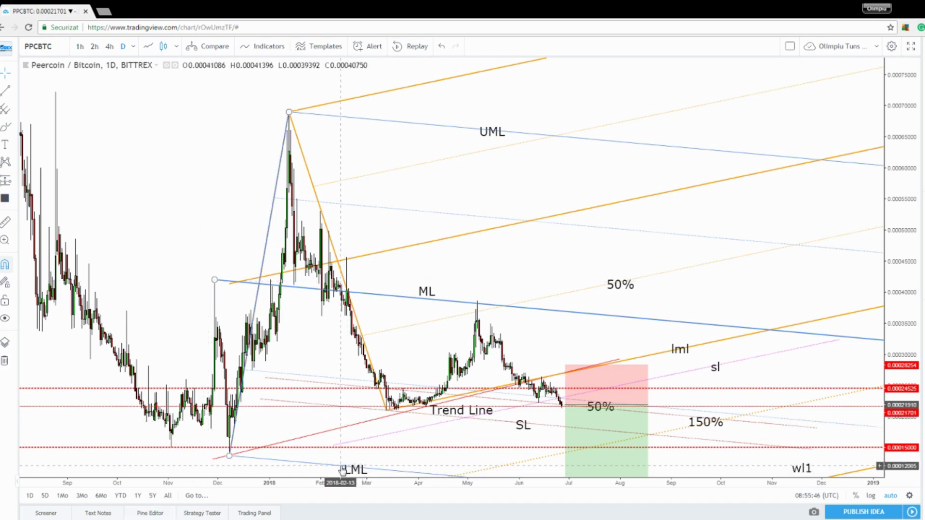